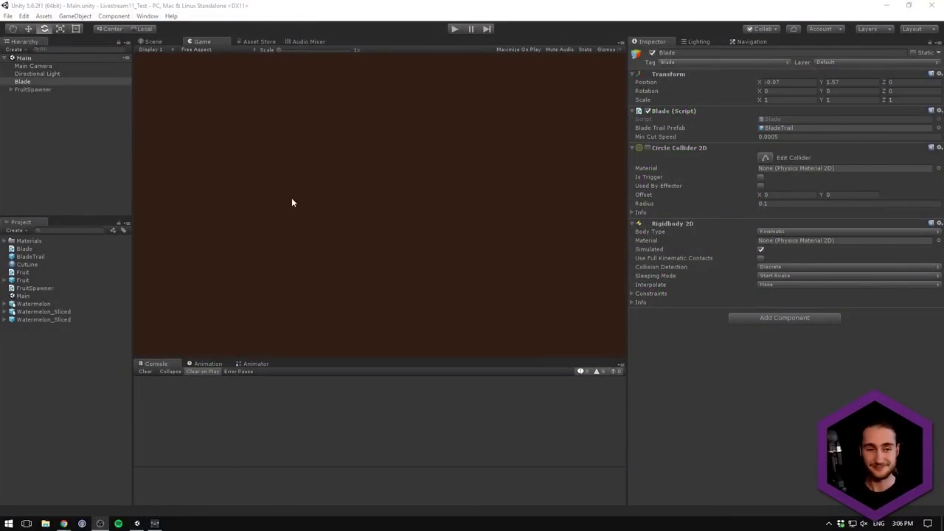
- Play-test the finished fruit-slicing scene by slicing the flying watermelons with the blade, and stop the game
{"action": "left_click", "coordinate": [291, 202]}
{"action": "key", "text": "ctrl+p"}
{"action": "left_click_drag", "start_coordinate": [290, 126], "coordinate": [454, 245]}
{"action": "left_click_drag", "start_coordinate": [440, 143], "coordinate": [362, 259]}
{"action": "left_click_drag", "start_coordinate": [341, 165], "coordinate": [430, 243]}
{"action": "left_click_drag", "start_coordinate": [402, 151], "coordinate": [340, 270]}
{"action": "mouse_move", "coordinate": [360, 233]}
{"action": "left_mouse_down"}
{"action": "mouse_move", "coordinate": [347, 256]}
{"action": "mouse_move", "coordinate": [406, 224]}
{"action": "mouse_move", "coordinate": [407, 156]}
{"action": "mouse_move", "coordinate": [342, 257]}
{"action": "mouse_move", "coordinate": [436, 284]}
{"action": "mouse_move", "coordinate": [360, 144]}
{"action": "mouse_move", "coordinate": [444, 270]}
{"action": "mouse_move", "coordinate": [388, 204]}
{"action": "mouse_move", "coordinate": [389, 269]}
{"action": "left_mouse_up"}
{"action": "mouse_move", "coordinate": [373, 176]}
{"action": "left_mouse_down"}
{"action": "mouse_move", "coordinate": [329, 255]}
{"action": "mouse_move", "coordinate": [449, 281]}
{"action": "left_mouse_up"}
{"action": "left_click_drag", "start_coordinate": [351, 180], "coordinate": [290, 308]}
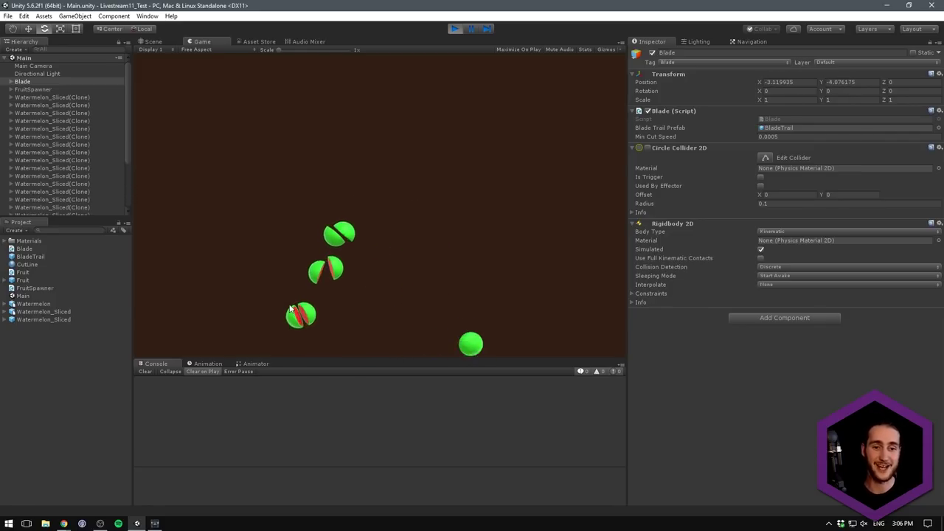
{"action": "left_click_drag", "start_coordinate": [338, 188], "coordinate": [487, 251]}
{"action": "mouse_move", "coordinate": [462, 222]}
{"action": "left_mouse_down"}
{"action": "mouse_move", "coordinate": [312, 267]}
{"action": "mouse_move", "coordinate": [396, 224]}
{"action": "mouse_move", "coordinate": [399, 95]}
{"action": "left_mouse_up"}
{"action": "mouse_move", "coordinate": [383, 194]}
{"action": "left_mouse_down"}
{"action": "mouse_move", "coordinate": [323, 273]}
{"action": "mouse_move", "coordinate": [327, 179]}
{"action": "mouse_move", "coordinate": [394, 141]}
{"action": "mouse_move", "coordinate": [344, 296]}
{"action": "left_mouse_up"}
{"action": "mouse_move", "coordinate": [276, 204]}
{"action": "left_mouse_down"}
{"action": "mouse_move", "coordinate": [281, 177]}
{"action": "mouse_move", "coordinate": [403, 161]}
{"action": "mouse_move", "coordinate": [301, 276]}
{"action": "mouse_move", "coordinate": [309, 265]}
{"action": "left_mouse_up"}
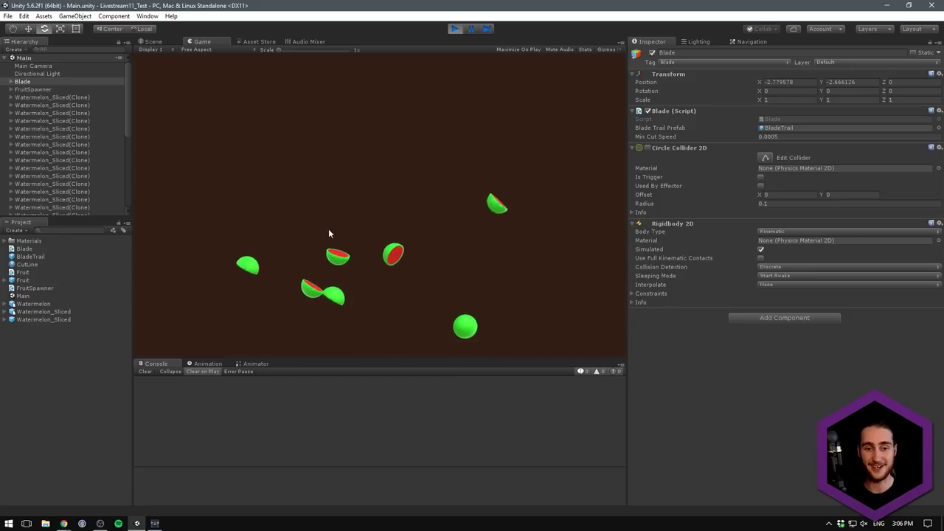
{"action": "scroll", "coordinate": [55, 139], "scroll_direction": "down", "scroll_amount": 2}
{"action": "scroll", "coordinate": [52, 136], "scroll_direction": "down", "scroll_amount": 4}
{"action": "scroll", "coordinate": [50, 134], "scroll_direction": "up", "scroll_amount": 5}
{"action": "mouse_move", "coordinate": [279, 166]}
{"action": "left_mouse_down"}
{"action": "mouse_move", "coordinate": [431, 215]}
{"action": "mouse_move", "coordinate": [378, 200]}
{"action": "mouse_move", "coordinate": [486, 173]}
{"action": "mouse_move", "coordinate": [329, 280]}
{"action": "mouse_move", "coordinate": [495, 132]}
{"action": "mouse_move", "coordinate": [369, 295]}
{"action": "mouse_move", "coordinate": [348, 169]}
{"action": "mouse_move", "coordinate": [348, 252]}
{"action": "mouse_move", "coordinate": [457, 226]}
{"action": "mouse_move", "coordinate": [284, 209]}
{"action": "mouse_move", "coordinate": [501, 244]}
{"action": "mouse_move", "coordinate": [482, 145]}
{"action": "mouse_move", "coordinate": [361, 191]}
{"action": "mouse_move", "coordinate": [404, 192]}
{"action": "mouse_move", "coordinate": [318, 238]}
{"action": "mouse_move", "coordinate": [426, 290]}
{"action": "mouse_move", "coordinate": [375, 168]}
{"action": "mouse_move", "coordinate": [383, 224]}
{"action": "mouse_move", "coordinate": [373, 220]}
{"action": "mouse_move", "coordinate": [437, 174]}
{"action": "mouse_move", "coordinate": [318, 239]}
{"action": "left_mouse_up"}
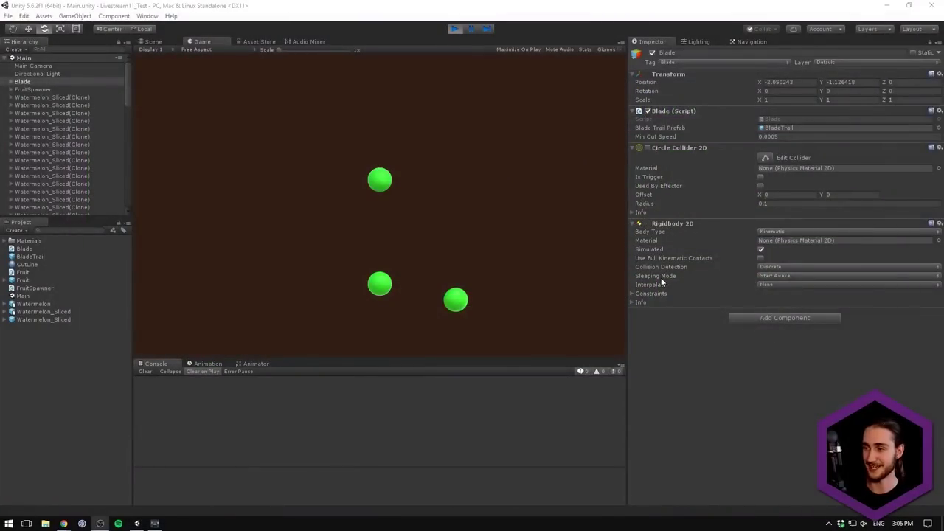
{"action": "left_click", "coordinate": [455, 28]}
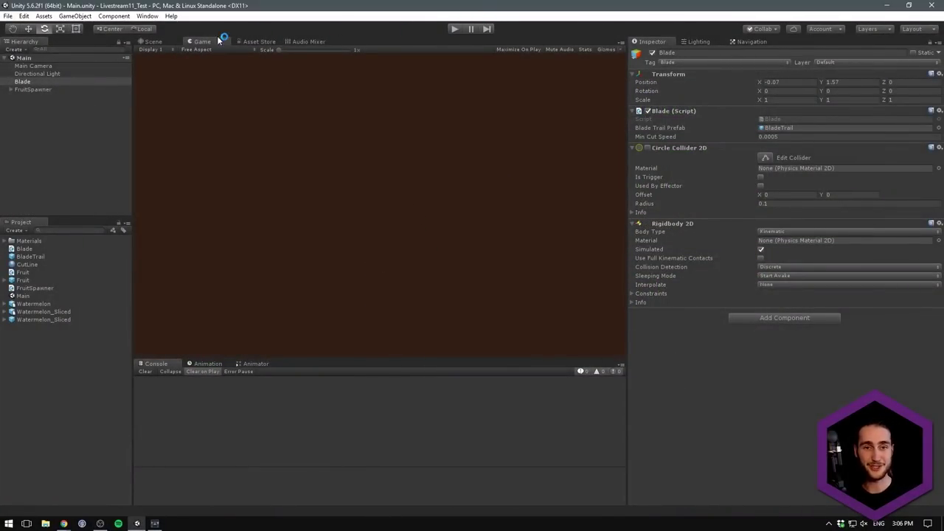
- Create a new 3D project named "Fruit Ninja Replica" in the existing project location
{"action": "left_click", "coordinate": [7, 16]}
{"action": "left_click", "coordinate": [34, 77]}
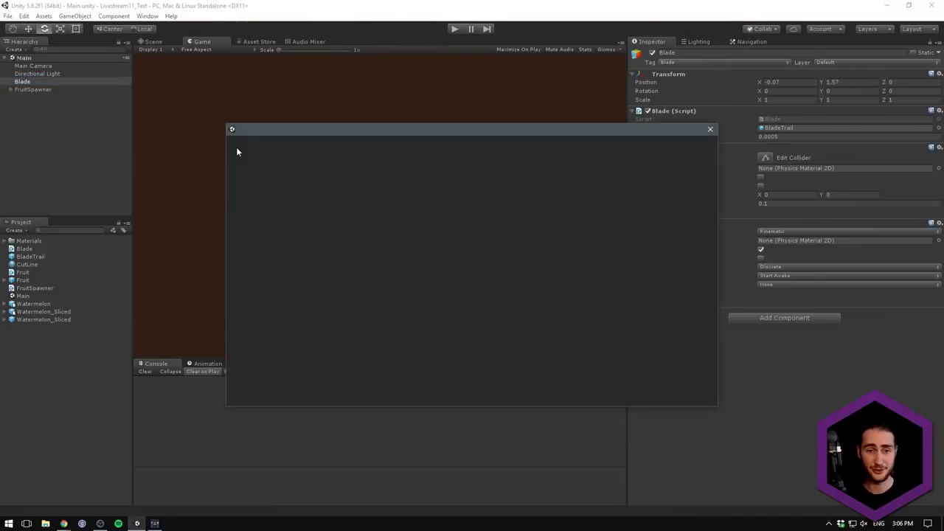
{"action": "left_click_drag", "start_coordinate": [442, 237], "coordinate": [229, 234]}
{"action": "key", "text": "BackSpace"}
{"action": "type", "text": "Frui"}
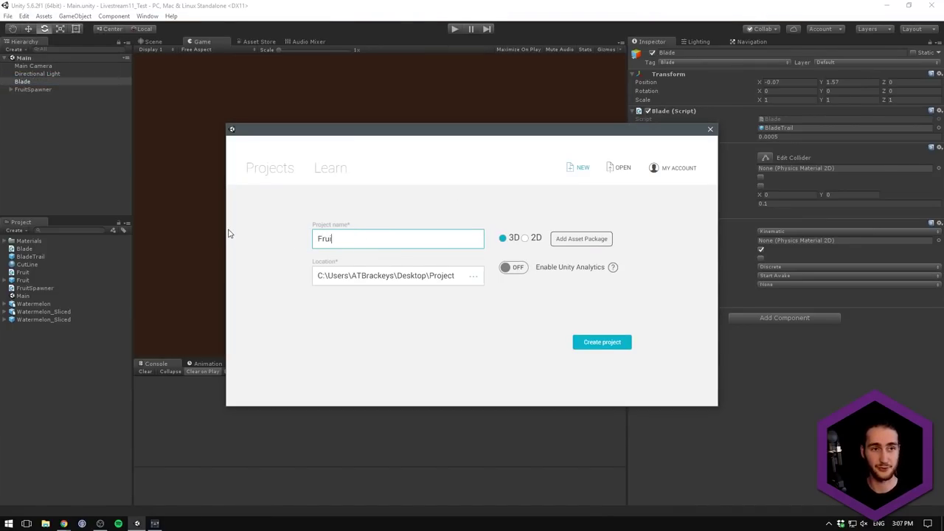
{"action": "type", "text": "t Ninja Replica"}
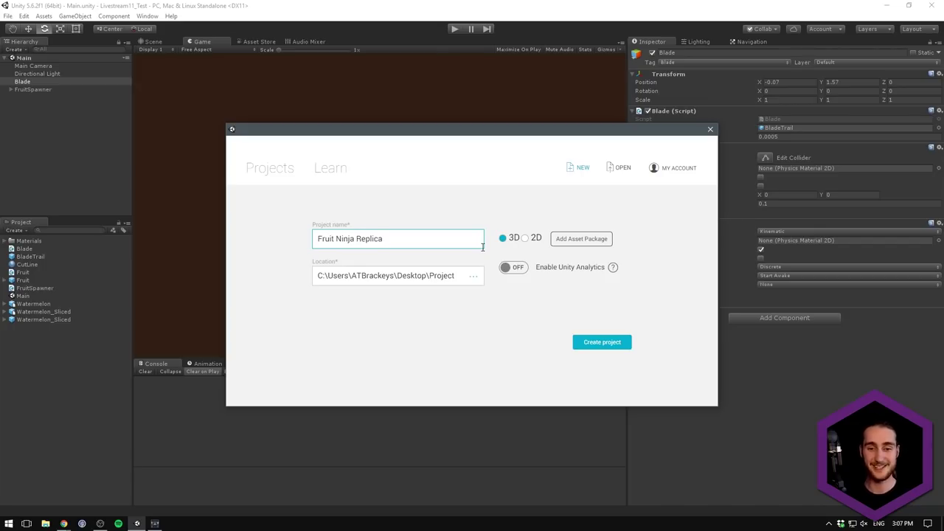
{"action": "left_click", "coordinate": [599, 343]}
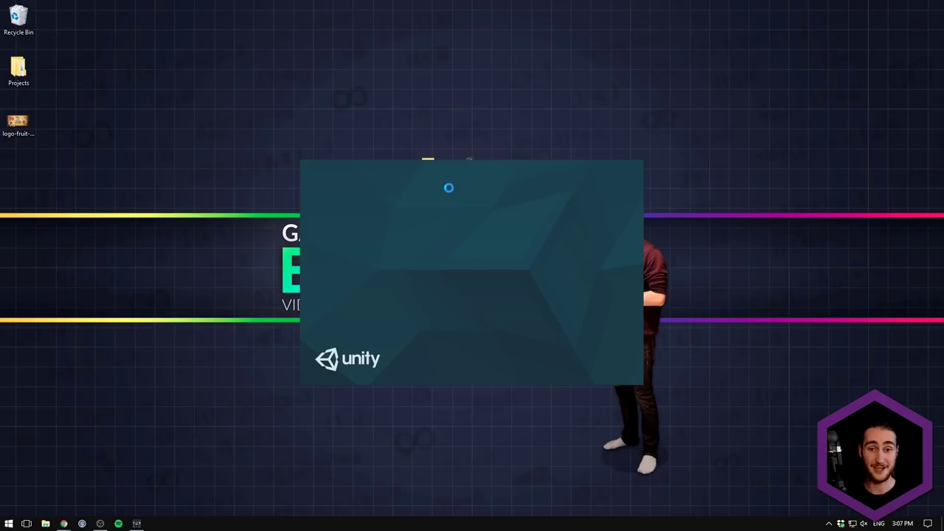
{"action": "mouse_move", "coordinate": [474, 158]}
{"action": "left_mouse_down"}
{"action": "mouse_move", "coordinate": [463, 129]}
{"action": "mouse_move", "coordinate": [478, 157]}
{"action": "left_mouse_up"}
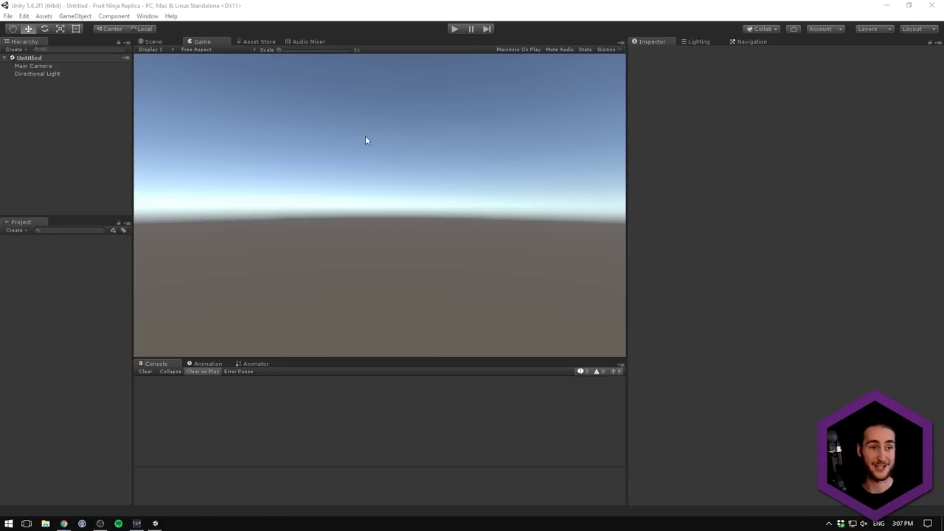
- Set the Main Camera's clear flags to Solid Color and its background to dark brown, RGB 58, 32, 20
{"action": "left_click", "coordinate": [99, 151]}
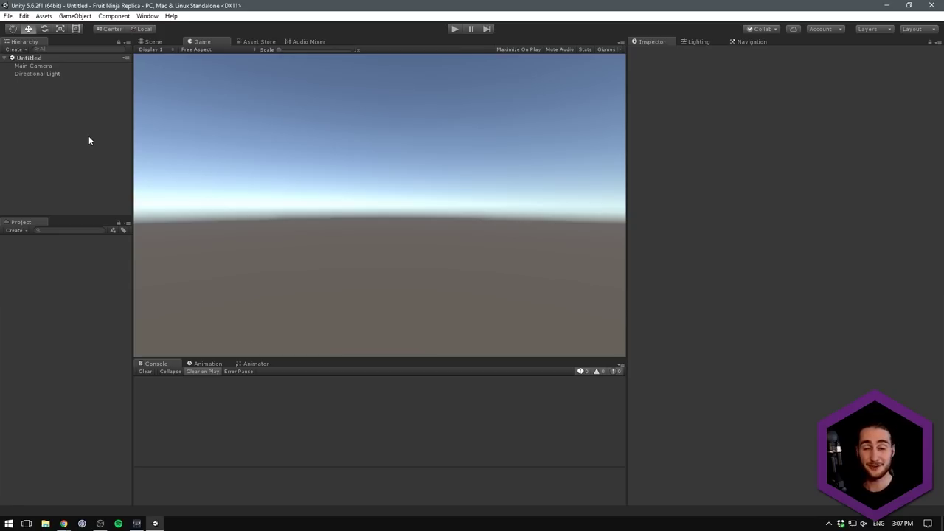
{"action": "left_click", "coordinate": [15, 67]}
{"action": "left_click", "coordinate": [772, 119]}
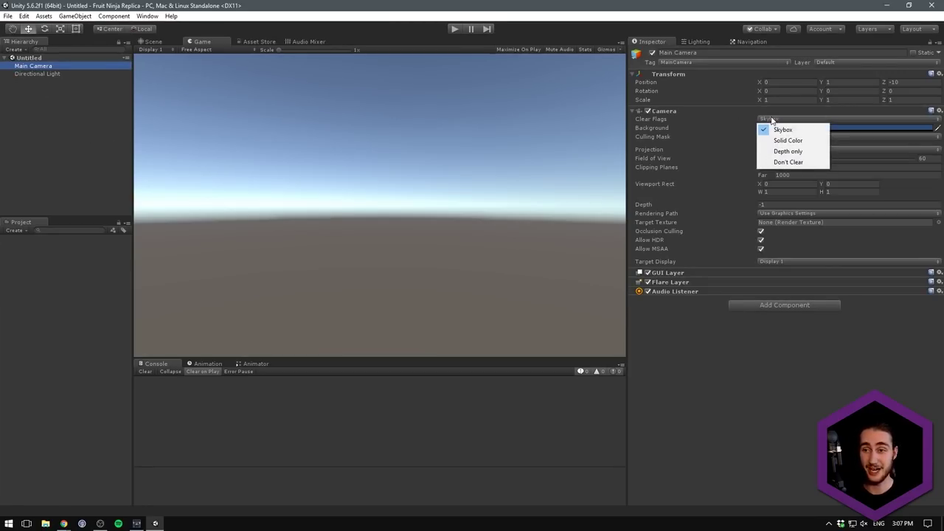
{"action": "left_click", "coordinate": [788, 141]}
{"action": "left_click", "coordinate": [918, 128]}
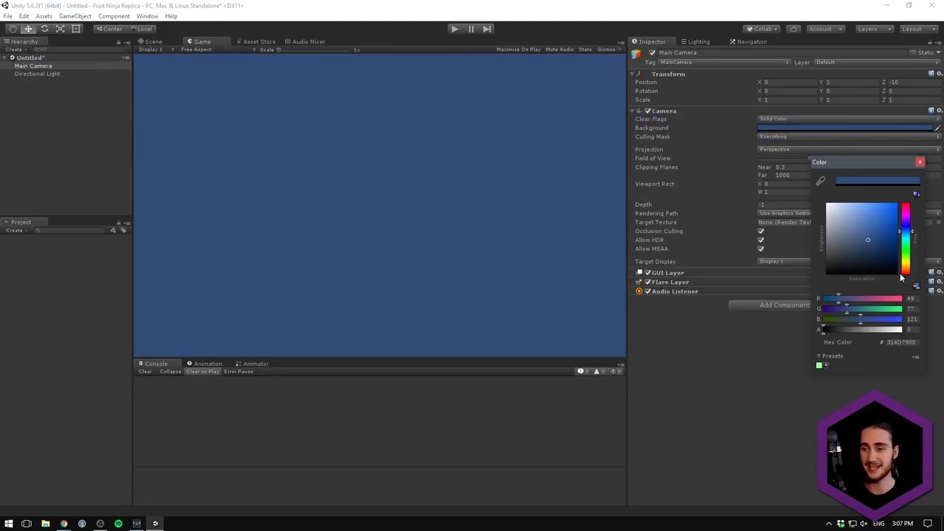
{"action": "mouse_move", "coordinate": [907, 260]}
{"action": "left_mouse_down"}
{"action": "mouse_move", "coordinate": [910, 279]}
{"action": "mouse_move", "coordinate": [872, 256]}
{"action": "left_mouse_up"}
{"action": "left_click", "coordinate": [873, 255]}
{"action": "left_click", "coordinate": [906, 269]}
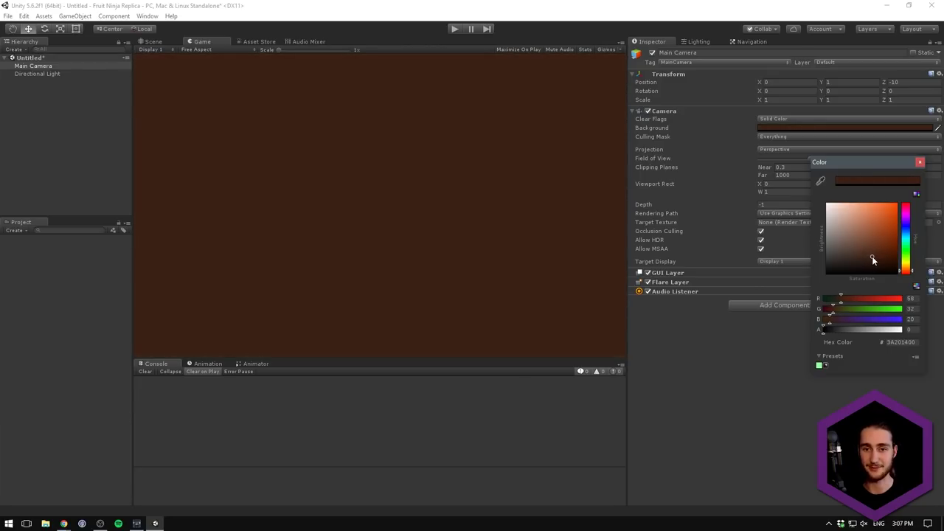
{"action": "left_click", "coordinate": [920, 162]}
- Add a 3D sphere to the scene and name it "Watermelon"
{"action": "left_click", "coordinate": [23, 167]}
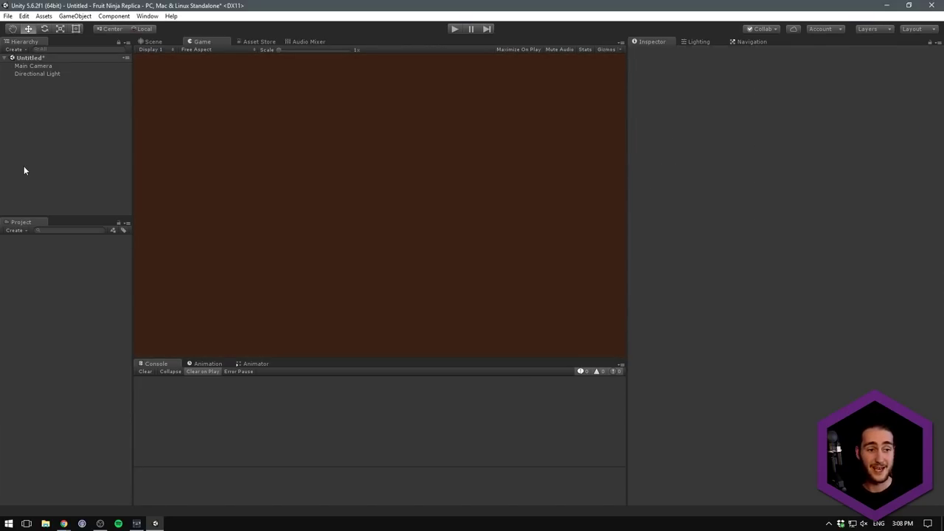
{"action": "right_click", "coordinate": [30, 164]}
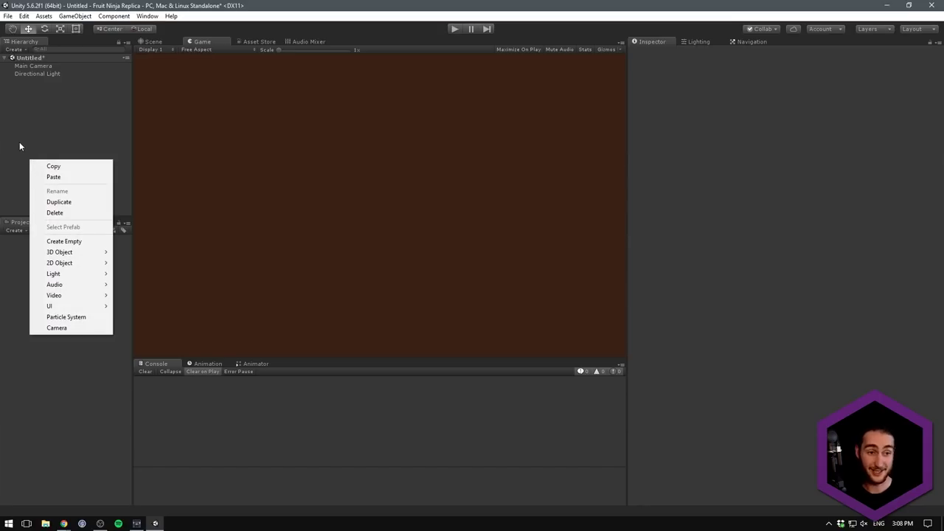
{"action": "mouse_move", "coordinate": [105, 254]}
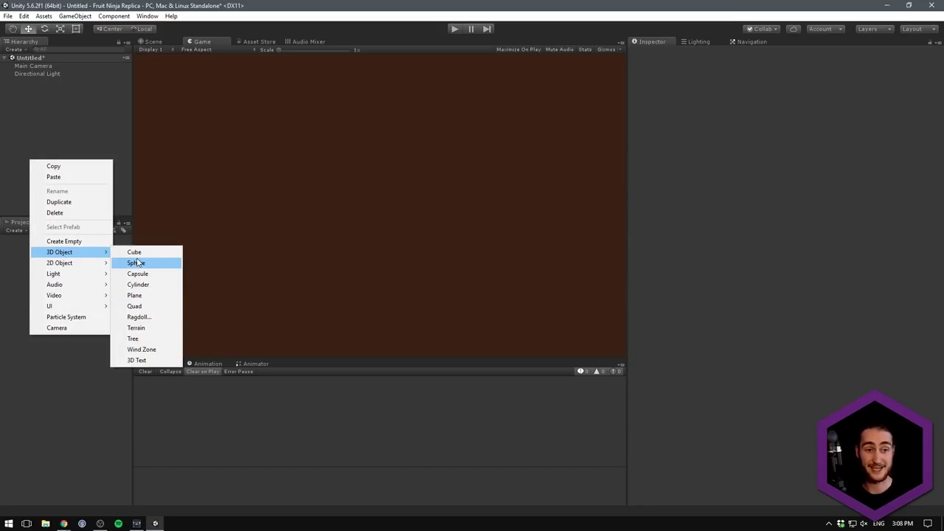
{"action": "left_click", "coordinate": [137, 263]}
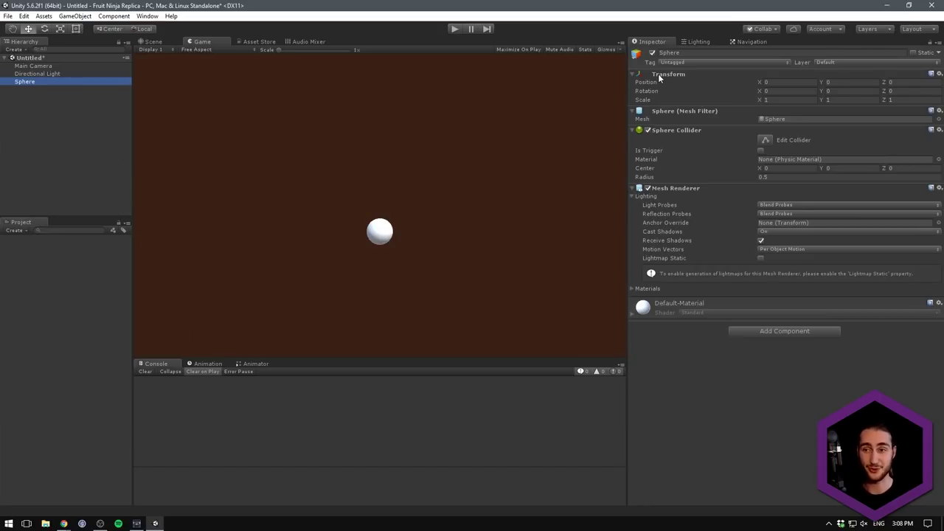
{"action": "left_click", "coordinate": [694, 53]}
{"action": "type", "text": "Watermelon"}
{"action": "key", "text": "Return"}
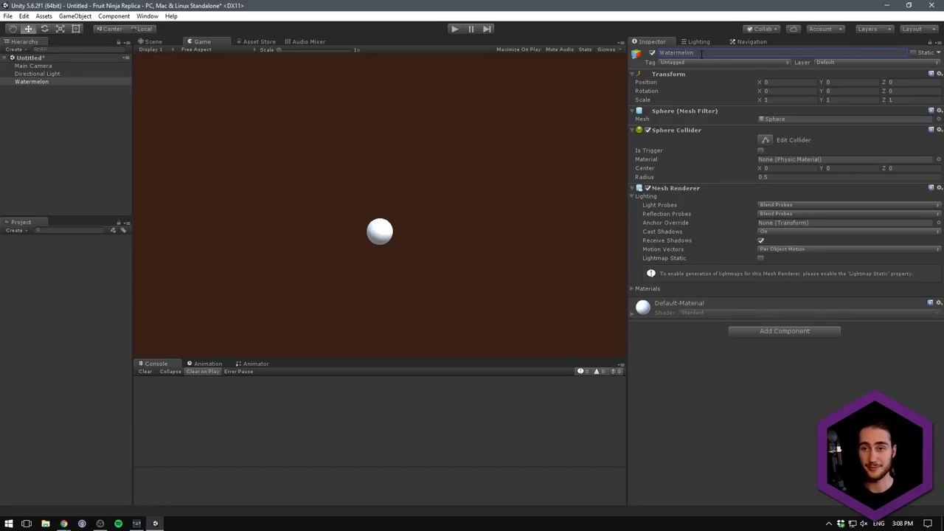
- Scale the Watermelon sphere to 0.8 on the X, Y and Z axes
{"action": "left_click", "coordinate": [154, 41]}
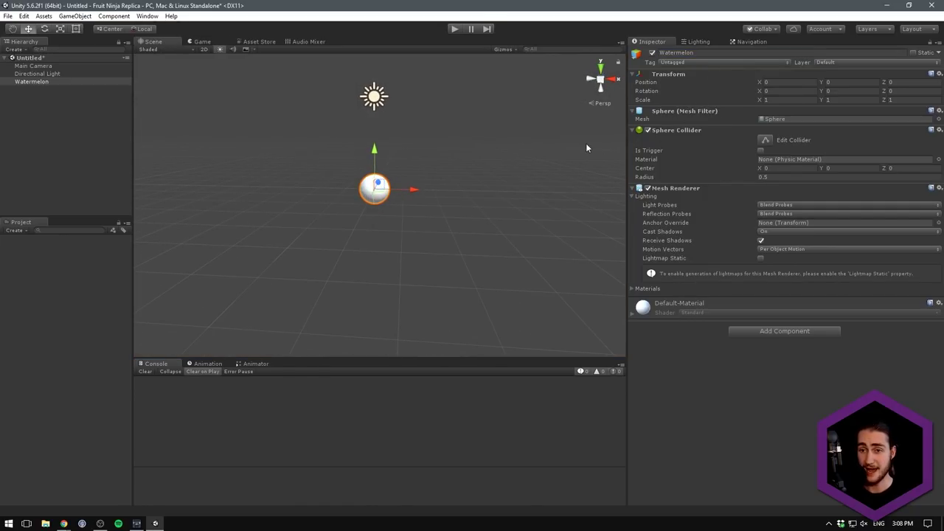
{"action": "left_click", "coordinate": [772, 99]}
{"action": "type", "text": "0.8"}
{"action": "key", "text": "Tab"}
{"action": "type", "text": "0.8"}
{"action": "key", "text": "Tab"}
{"action": "type", "text": "0.8"}
- Switch the Main Camera's projection to Orthographic while viewing the game
{"action": "left_click", "coordinate": [202, 41]}
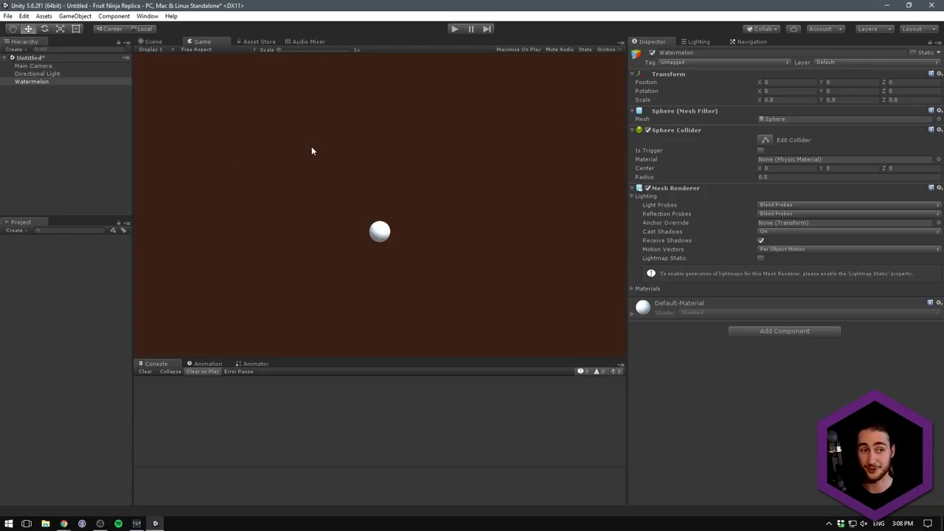
{"action": "left_click", "coordinate": [31, 66]}
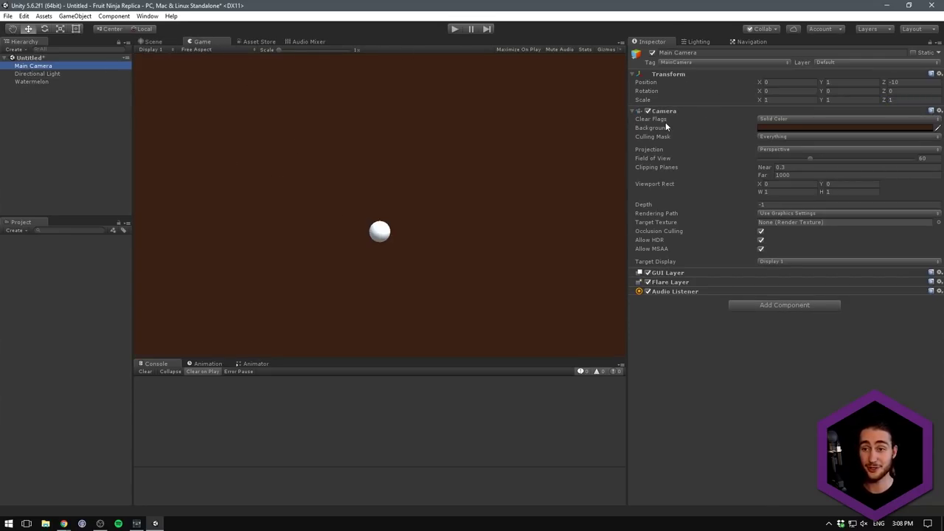
{"action": "left_click", "coordinate": [782, 149]}
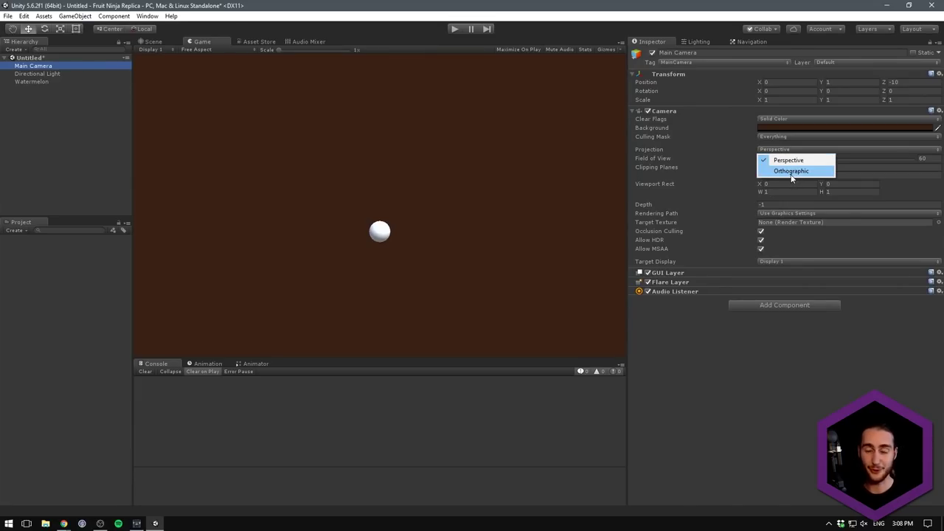
{"action": "left_click", "coordinate": [790, 171]}
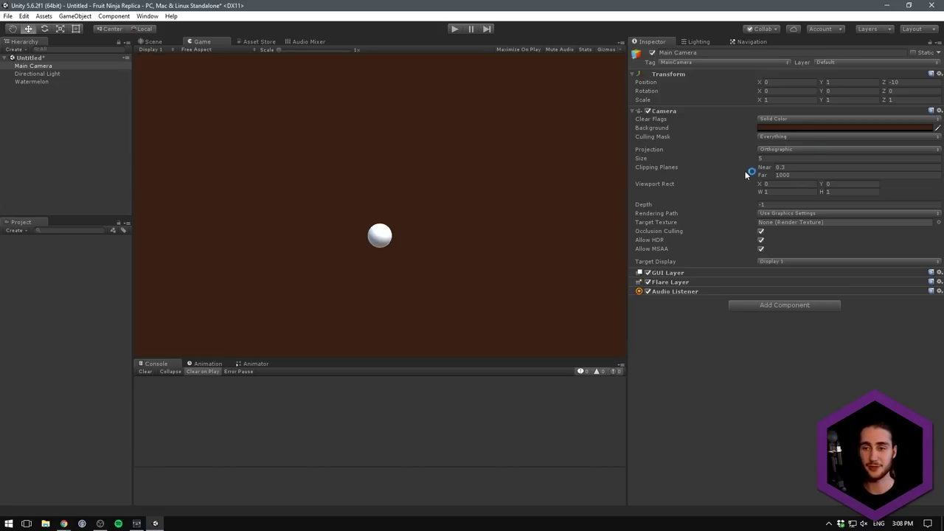
- Inspect the Watermelon sphere and its Transform values in the Scene view
{"action": "left_click", "coordinate": [157, 42]}
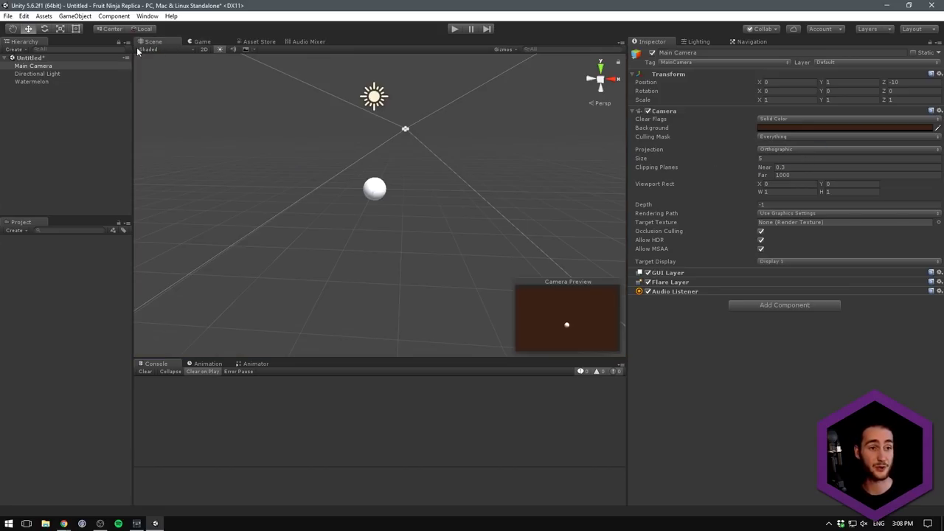
{"action": "left_click", "coordinate": [78, 80]}
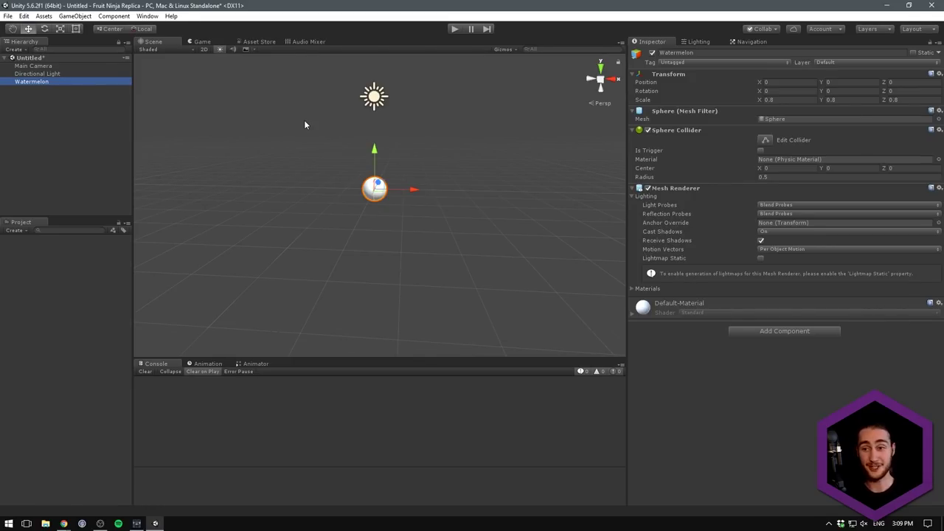
{"action": "left_click", "coordinate": [914, 75]}
{"action": "left_click", "coordinate": [874, 75]}
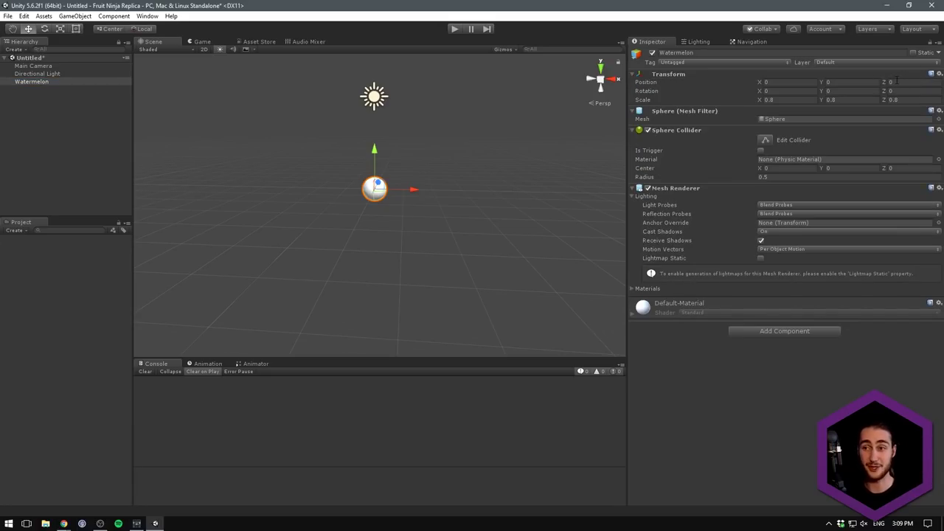
{"action": "left_click", "coordinate": [49, 110]}
{"action": "left_click", "coordinate": [59, 81]}
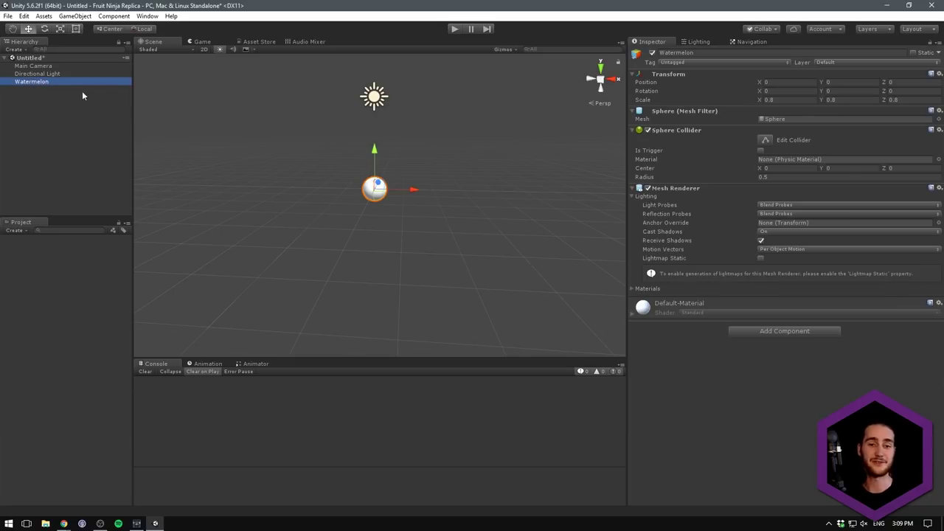